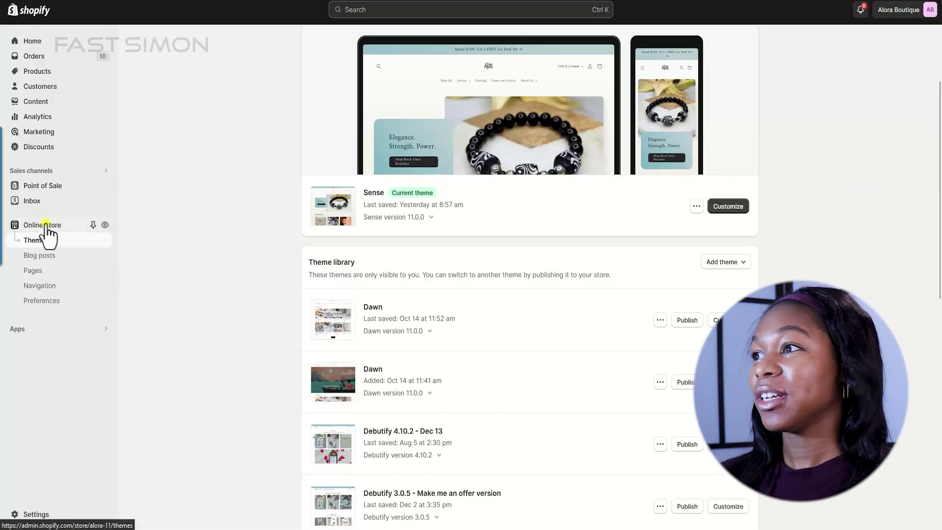
Open the online store's Navigation page listing menus such as About us, Bracelets, Help and Shop
left_click(47, 286)
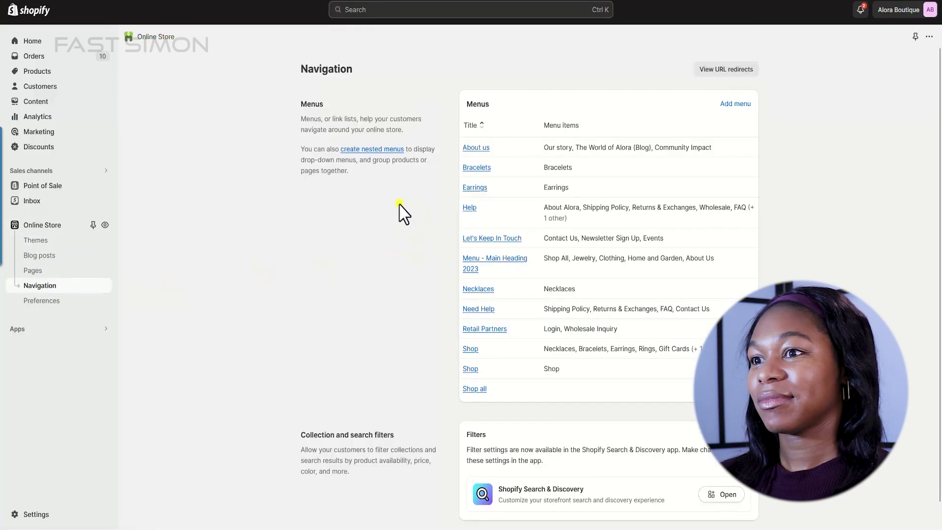
Launch Shopify Search & Discovery from the collection and search filters section
scroll(400, 230, "down", 1)
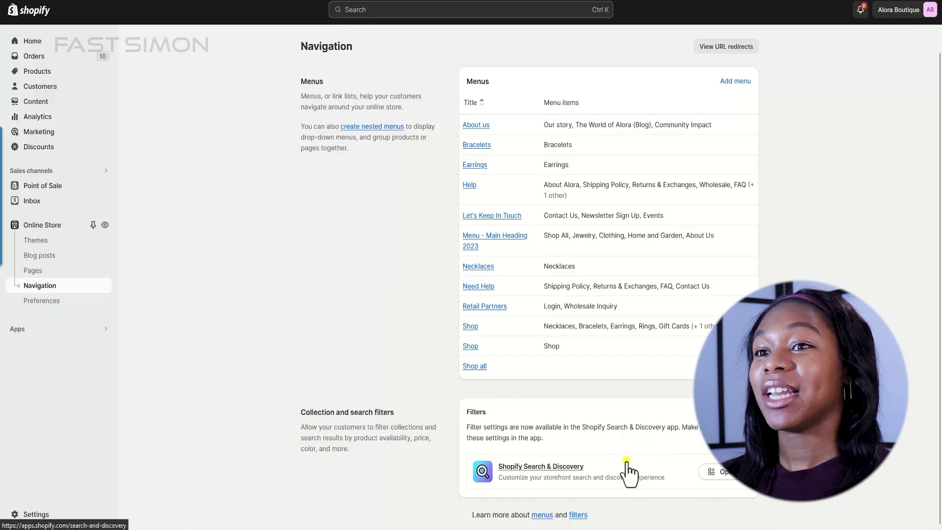
left_click(724, 472)
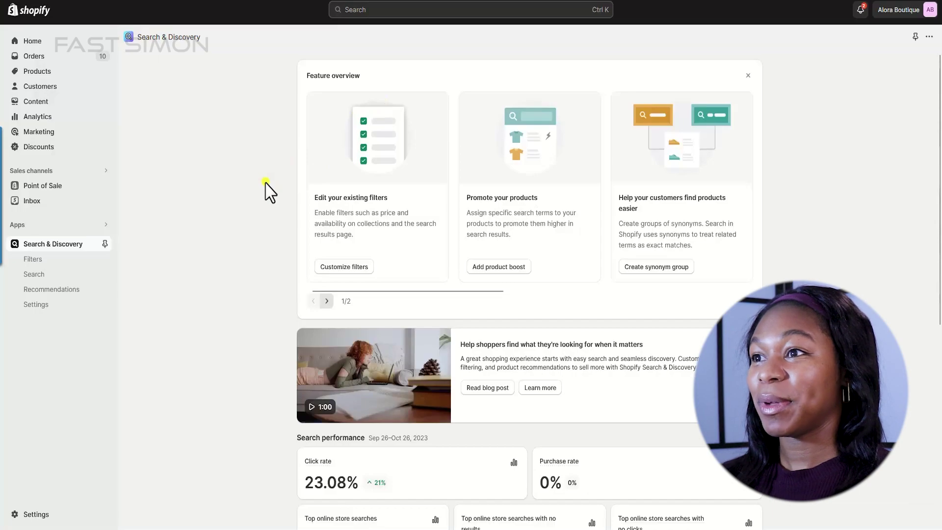
Add a new filter sourced from the Zodiac sign product option and save it
left_click(343, 267)
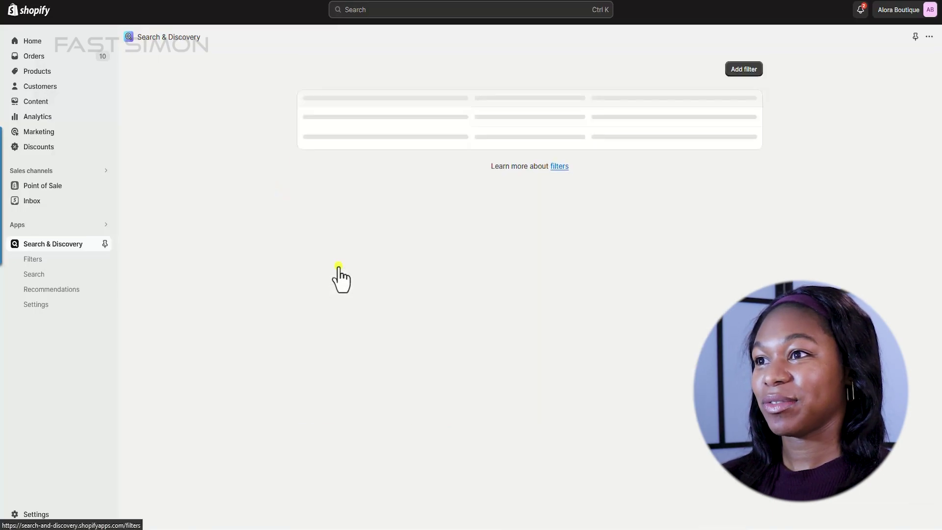
left_click(737, 71)
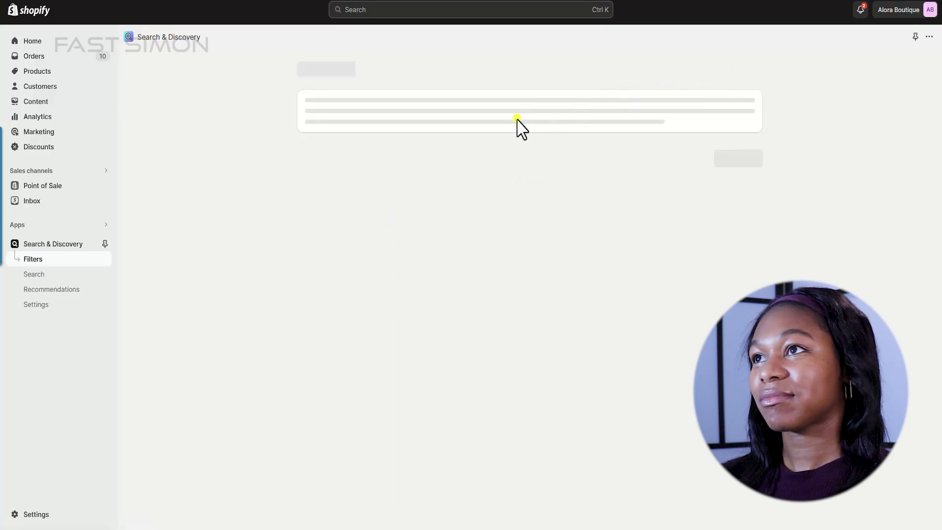
left_click(461, 120)
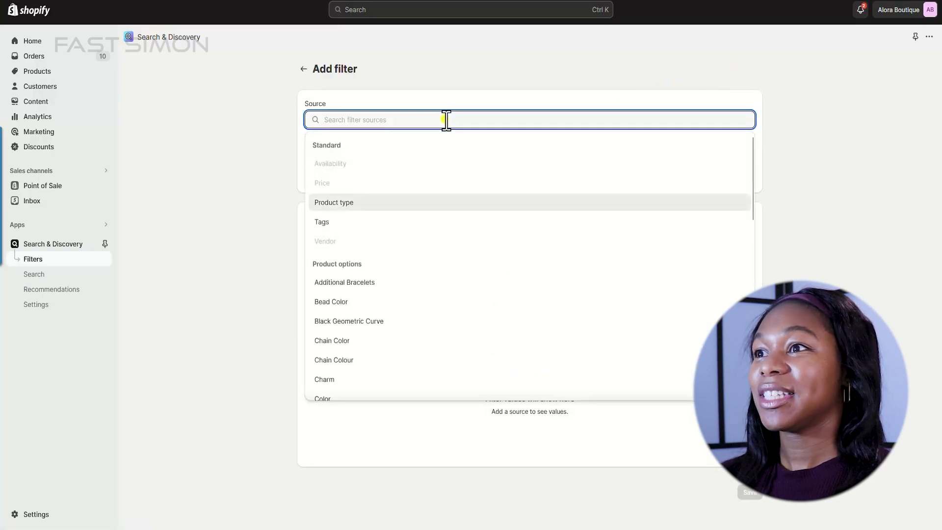
scroll(401, 248, "down", 12)
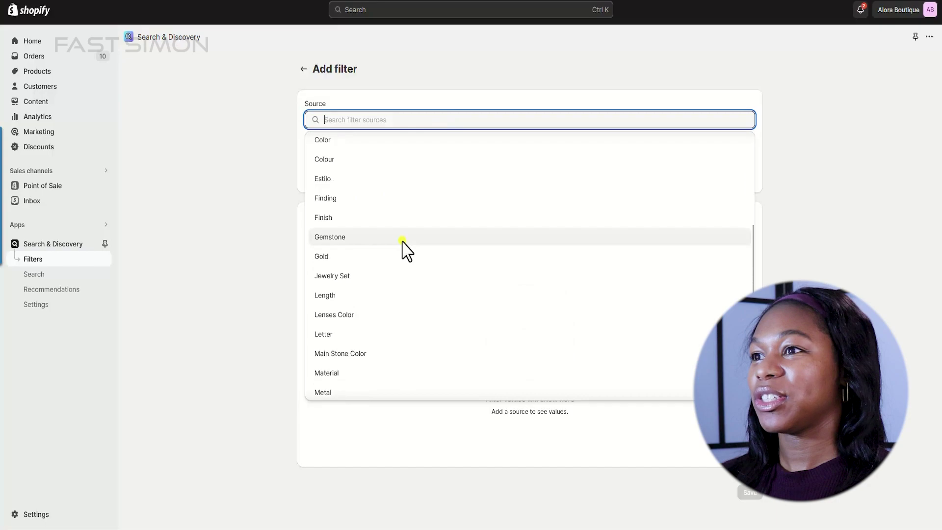
left_click(369, 388)
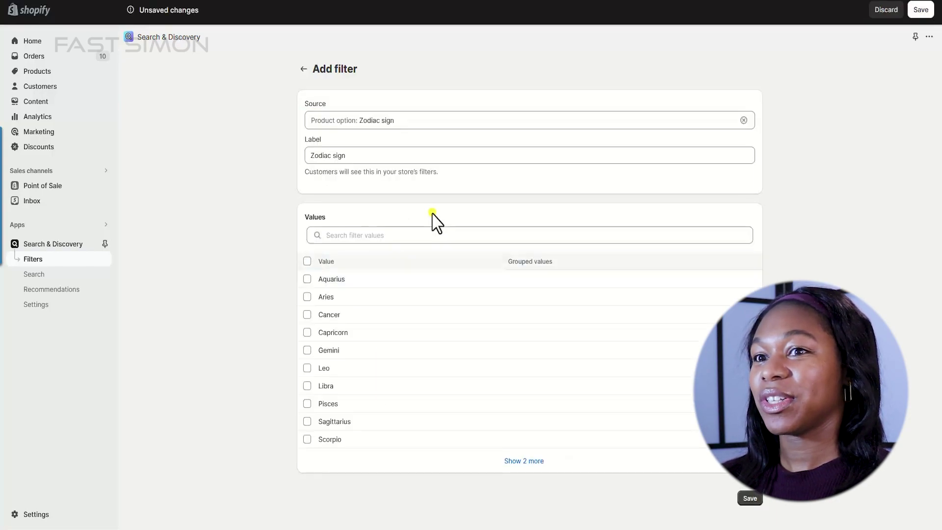
left_click(747, 499)
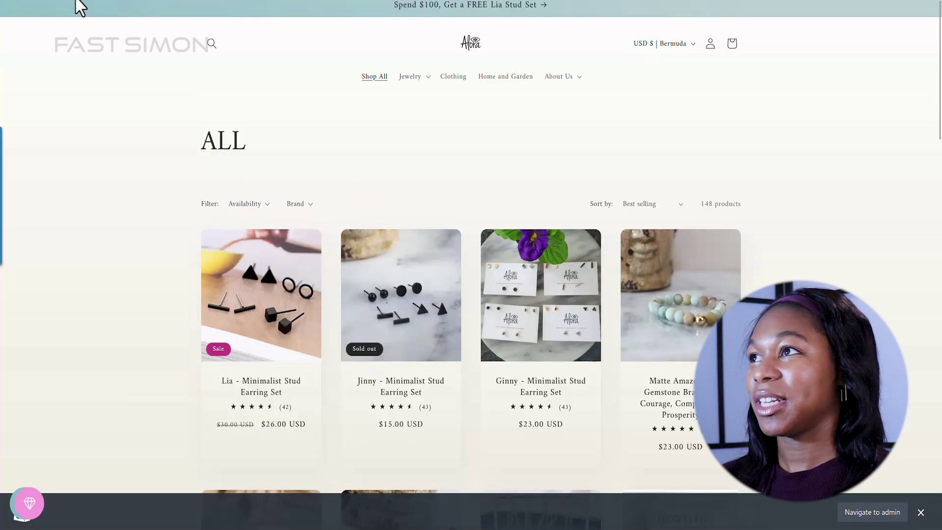
Reload the storefront ALL collection page to check for the Zodiac sign filter
key("F5")
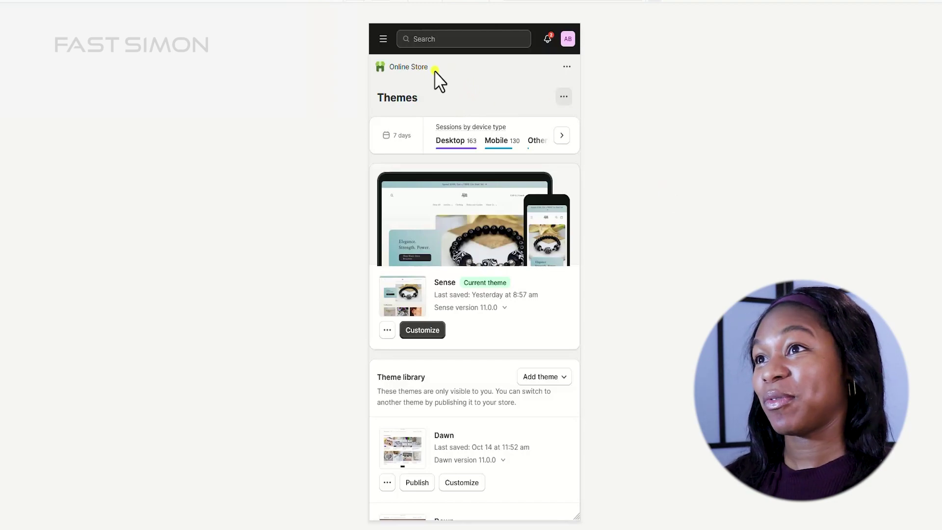
Go from Online Store Navigation into Search & Discovery's filter settings
left_click(383, 39)
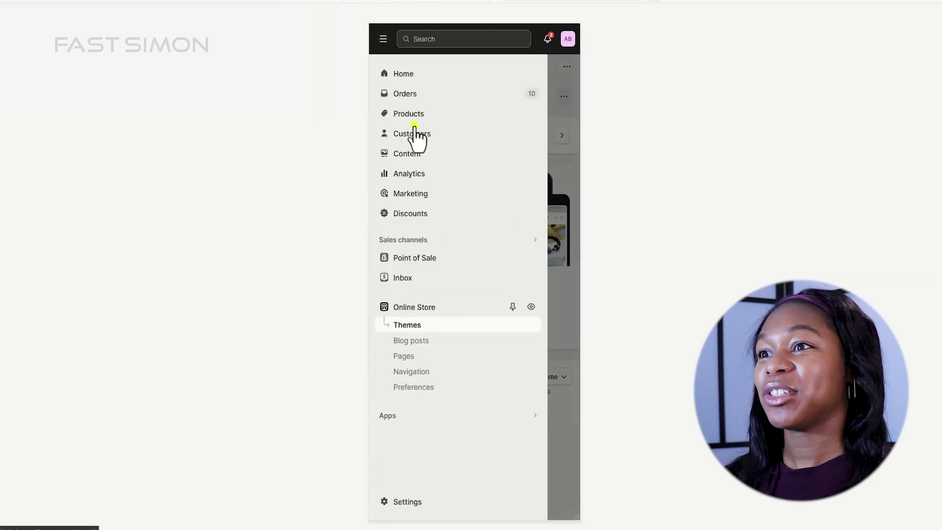
left_click(422, 372)
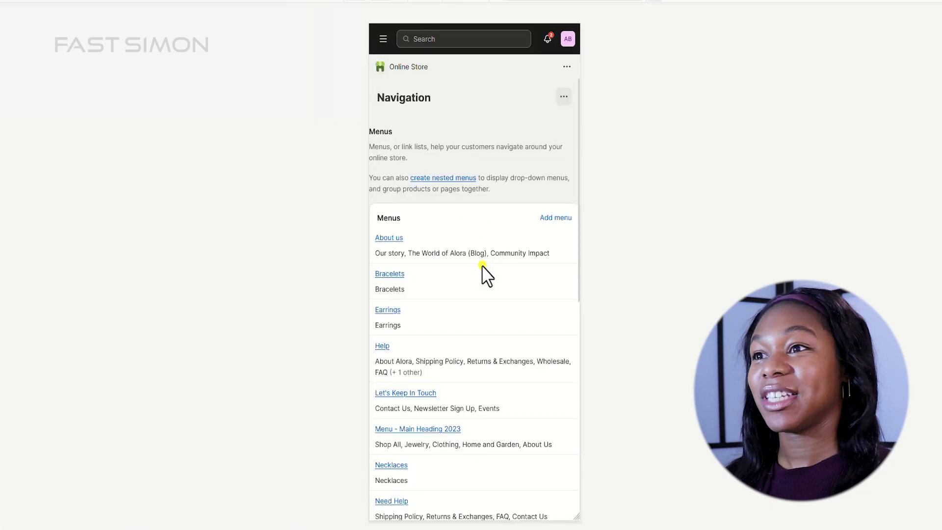
scroll(482, 266, "down", 8)
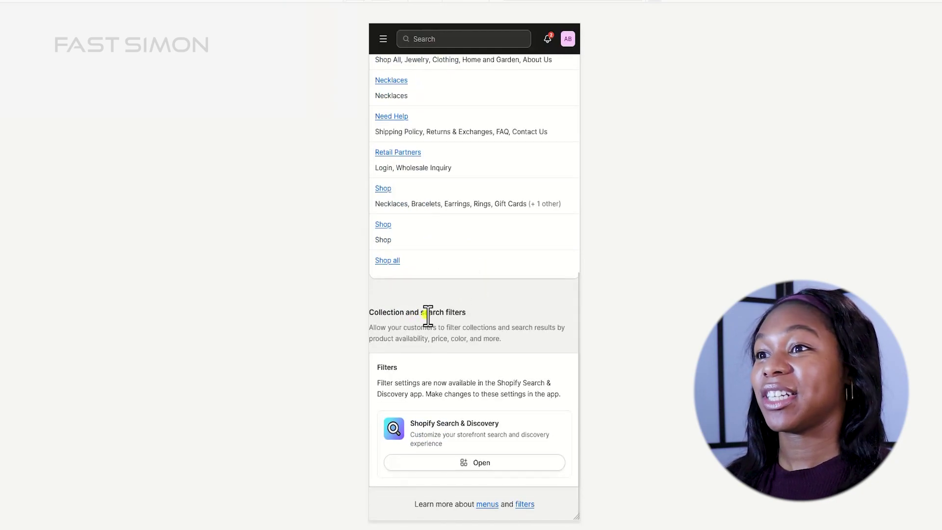
left_click(493, 464)
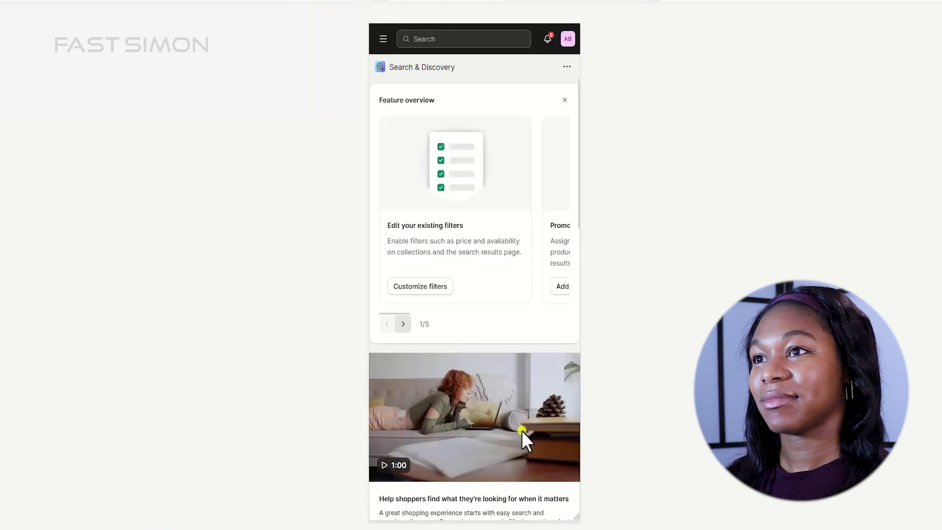
left_click(413, 287)
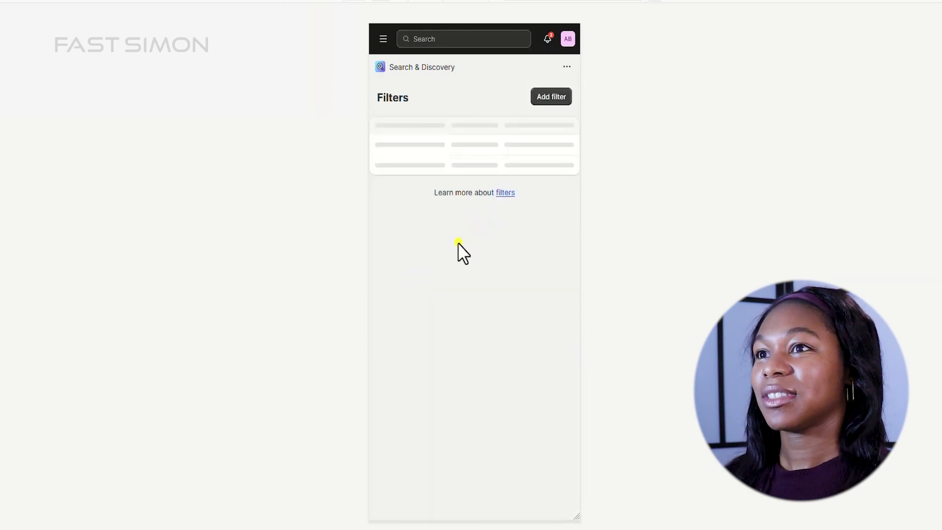
Add a filter with Zodiac sign as its source, found by searching 'z', and save it
left_click(542, 97)
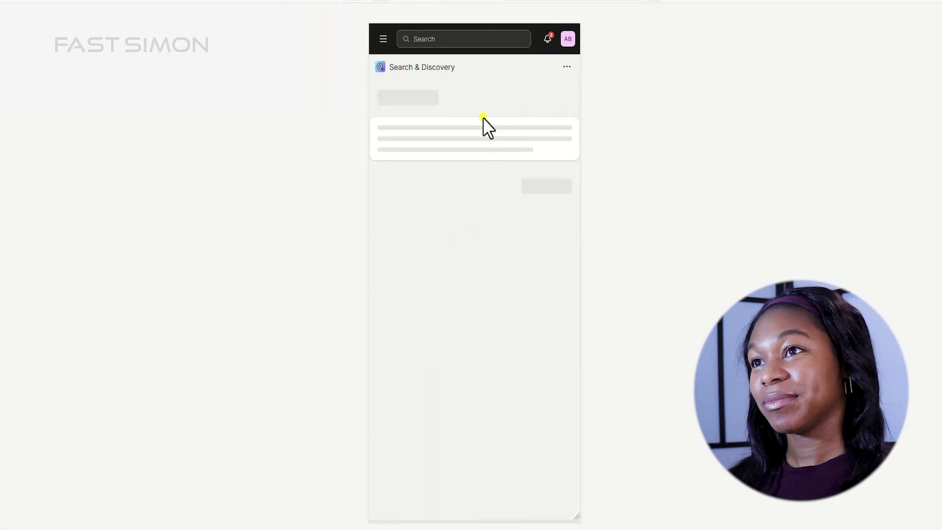
left_click(437, 165)
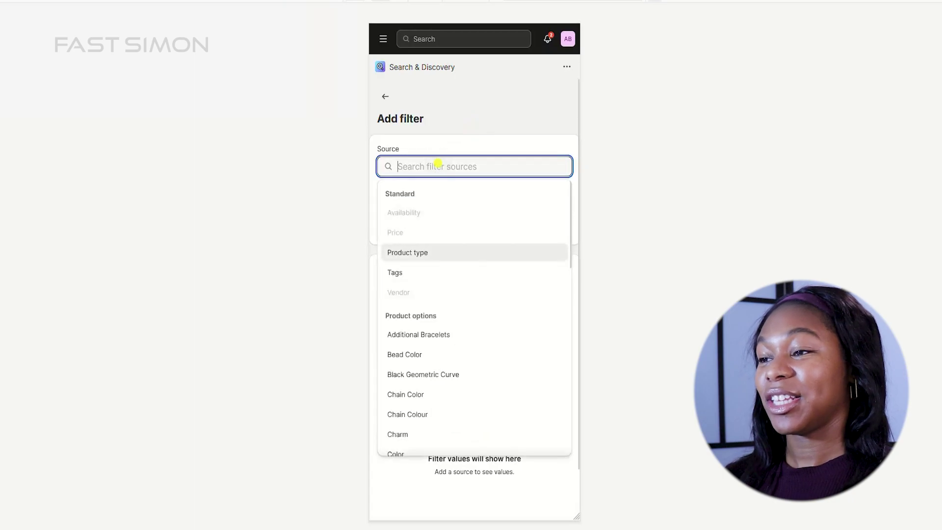
type("z")
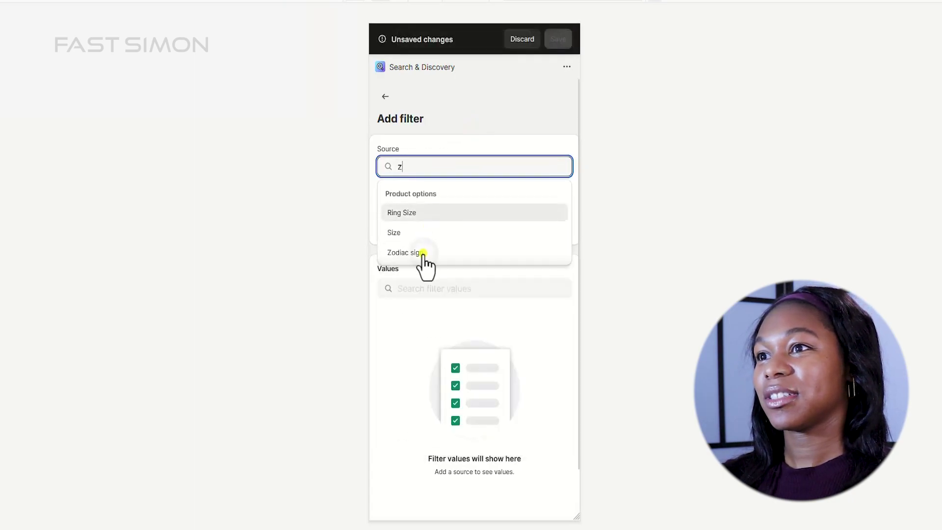
left_click(420, 253)
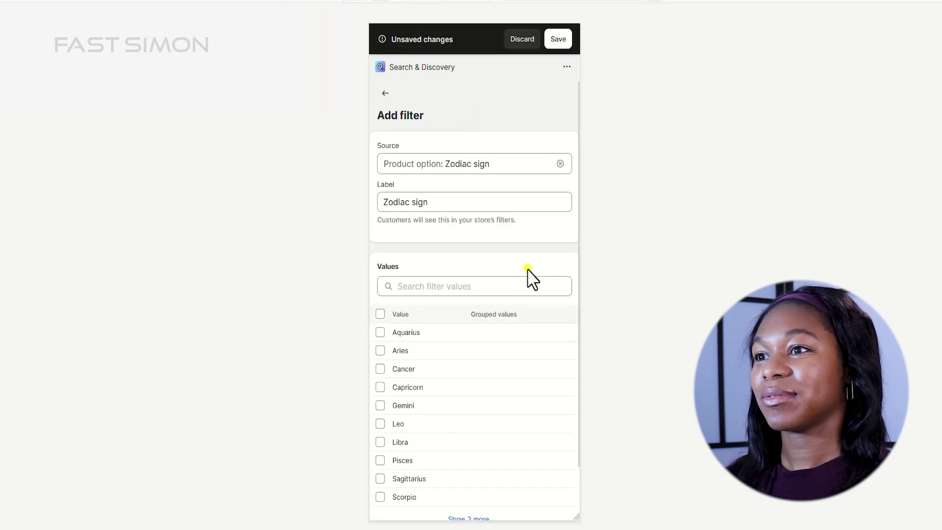
scroll(530, 289, "down", 1)
left_click(558, 503)
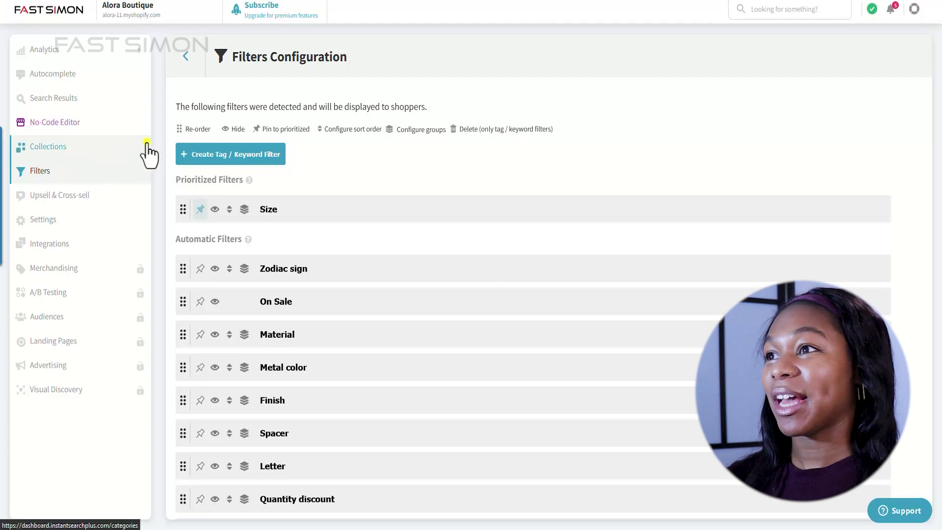
Open Fast Simon's Create Filter dialog for a new tag/keyword filter
left_click(188, 157)
Replace the name Bead Color with 'Sustainable Jewelry', set type to Keyword Filter, and create it
left_click(426, 242)
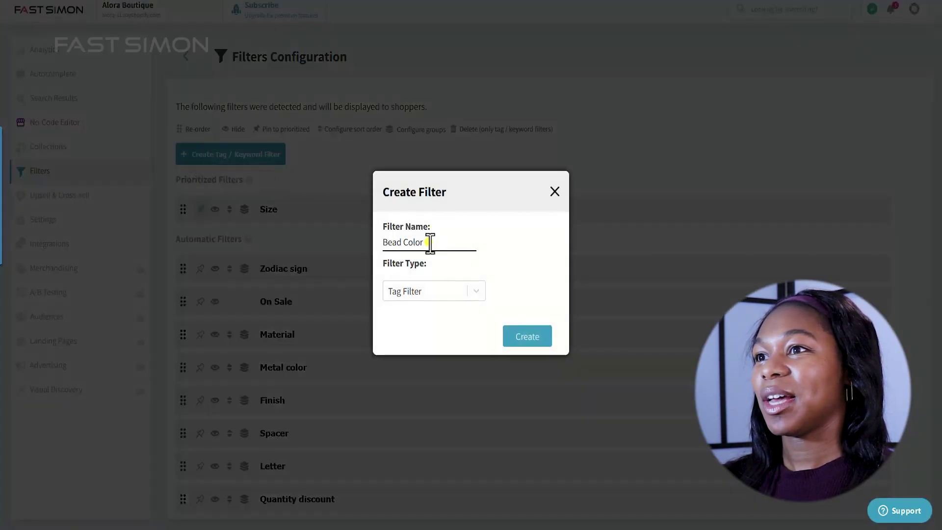
left_click_drag(430, 242, 374, 244)
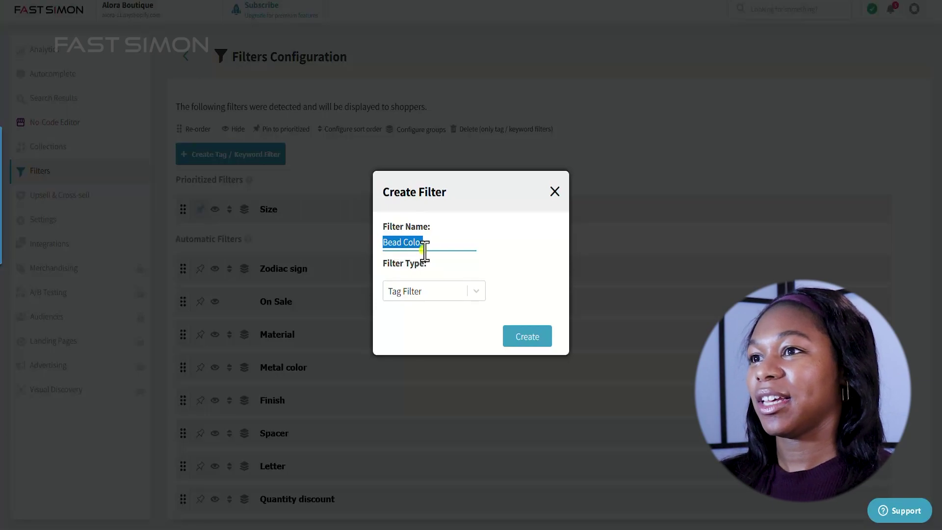
left_click(463, 279)
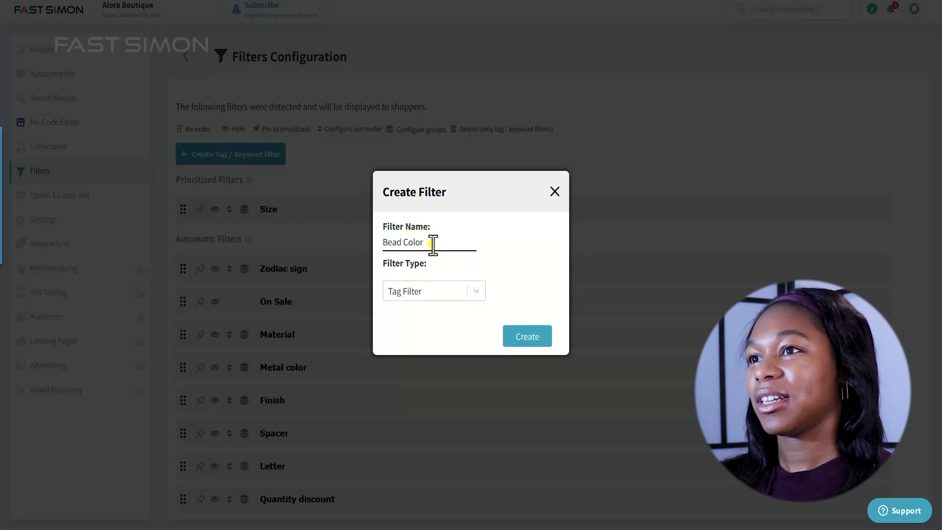
left_click_drag(433, 244, 342, 263)
type("Sustainable Jewelry")
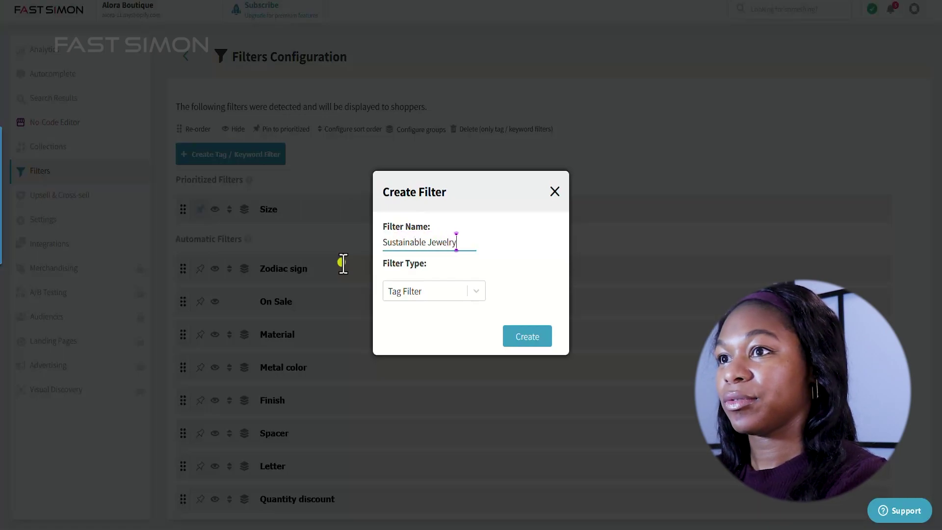
left_click(477, 295)
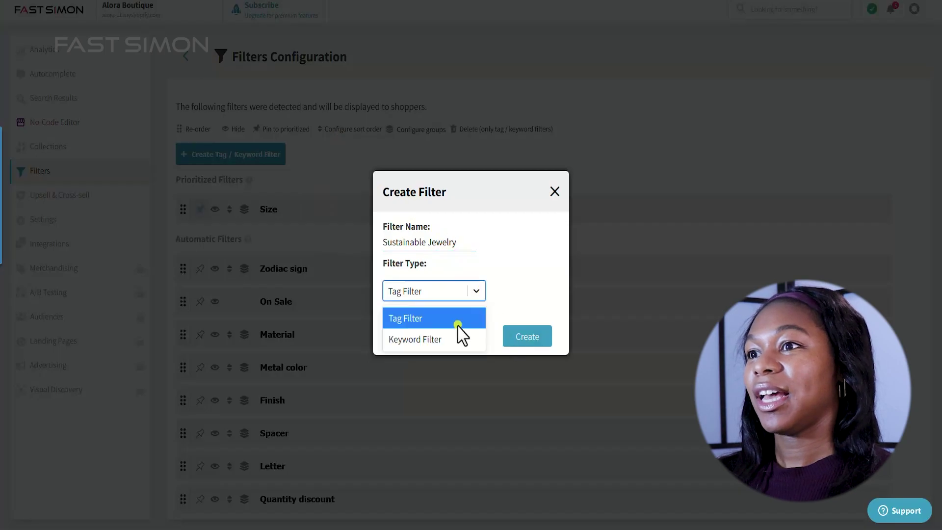
left_click(449, 340)
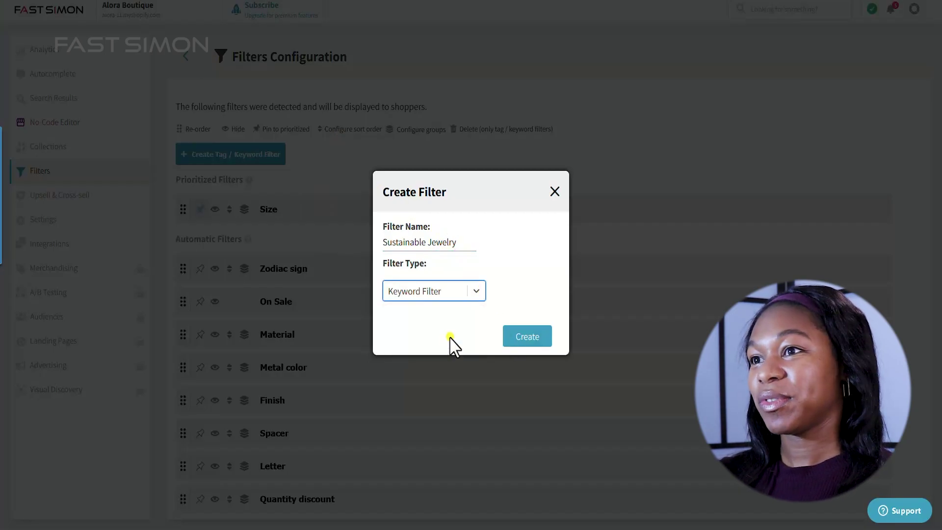
left_click(528, 338)
left_click(459, 269)
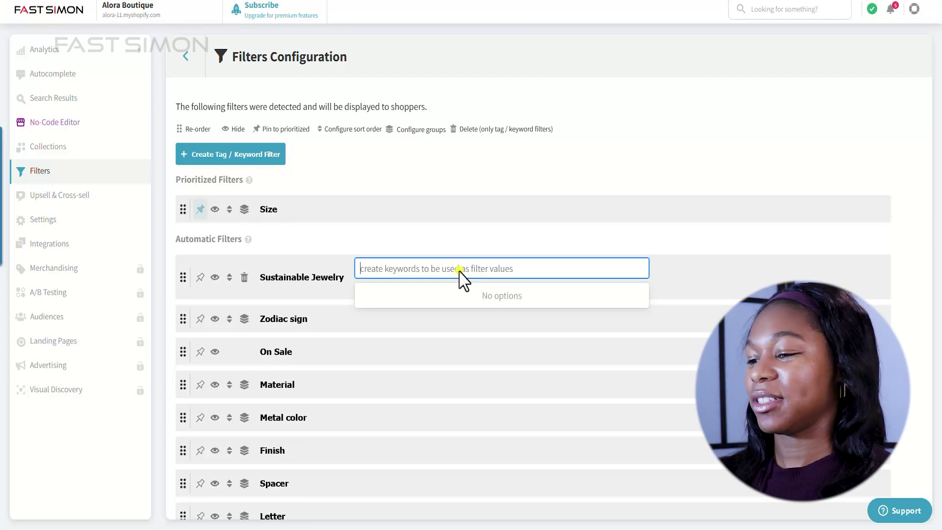
Add keyword 'recycled' matched in Title and Description, and pin the filter above Size
type("recycled")
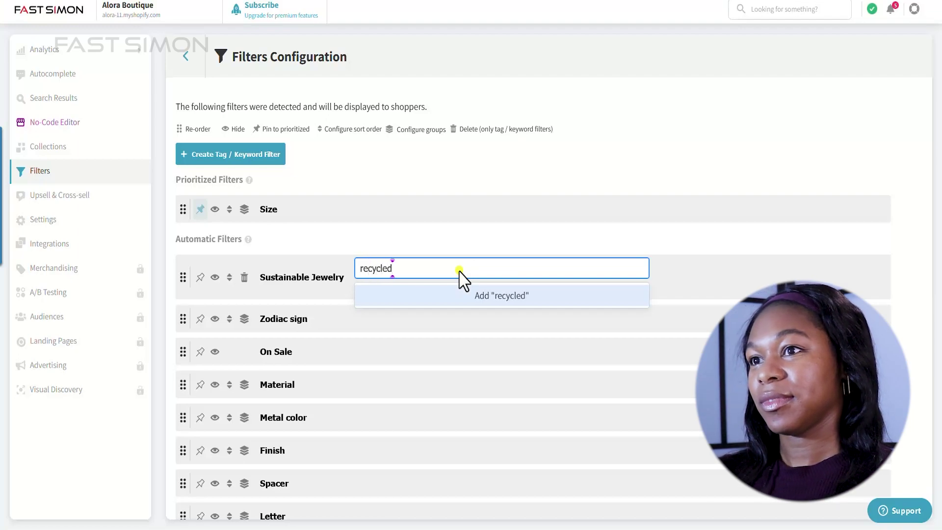
left_click(480, 299)
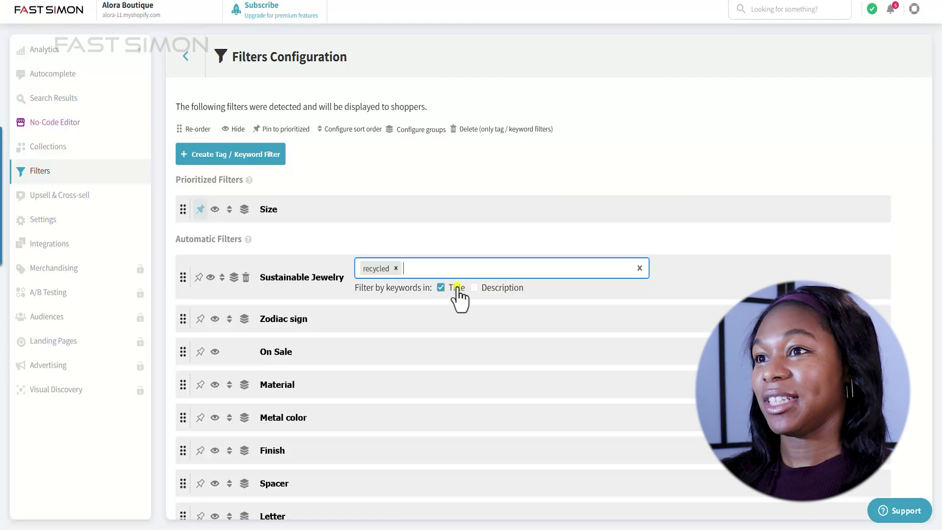
left_click(473, 287)
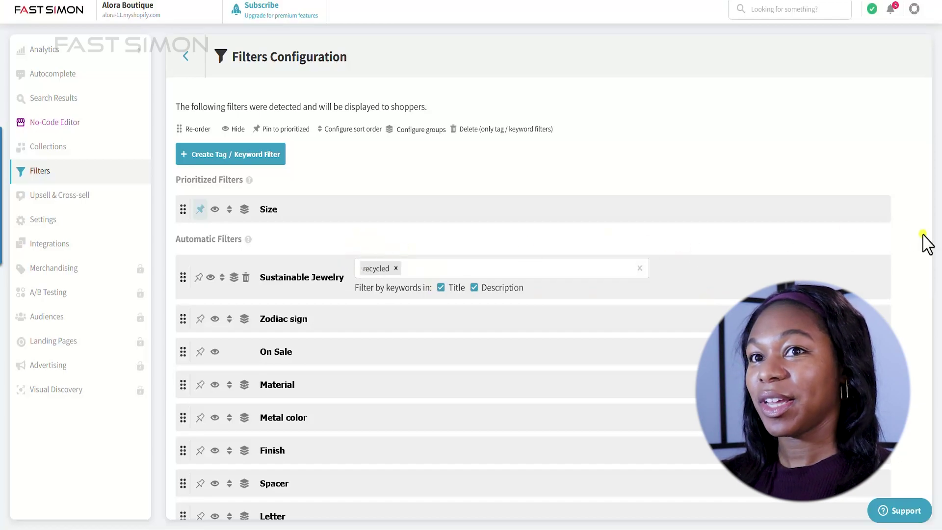
left_click(199, 278)
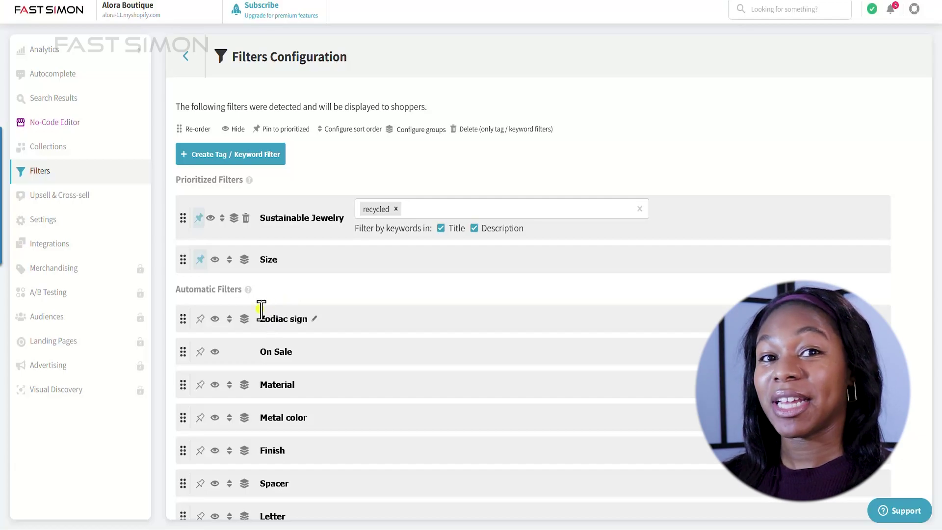
scroll(241, 315, "down", 3)
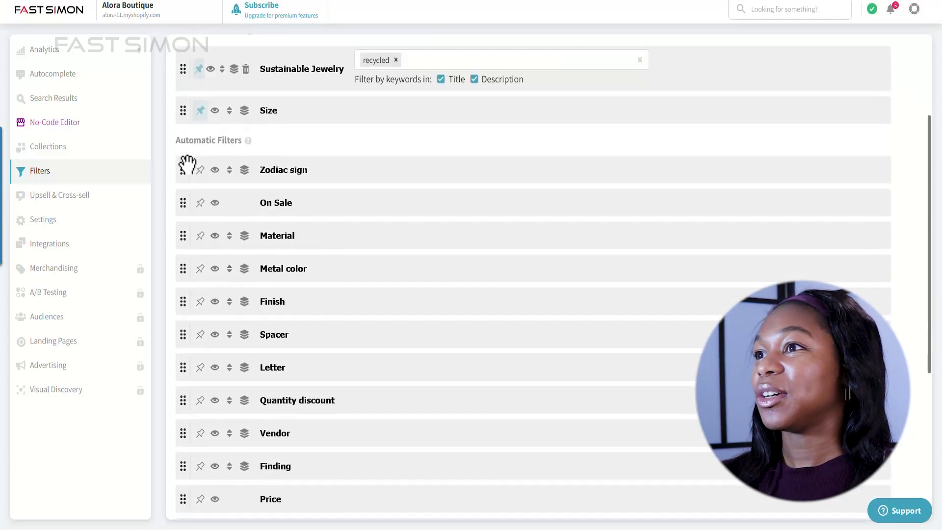
scroll(272, 179, "down", 2)
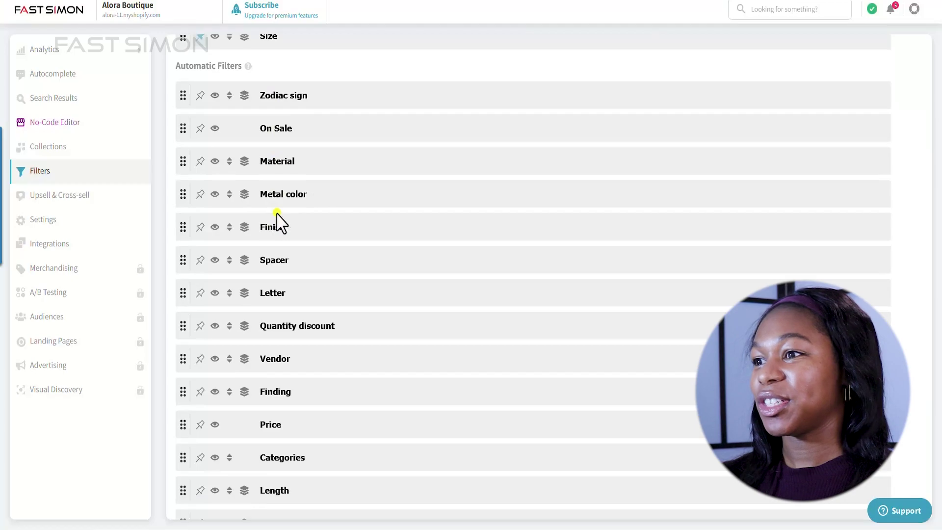
scroll(278, 221, "down", 2)
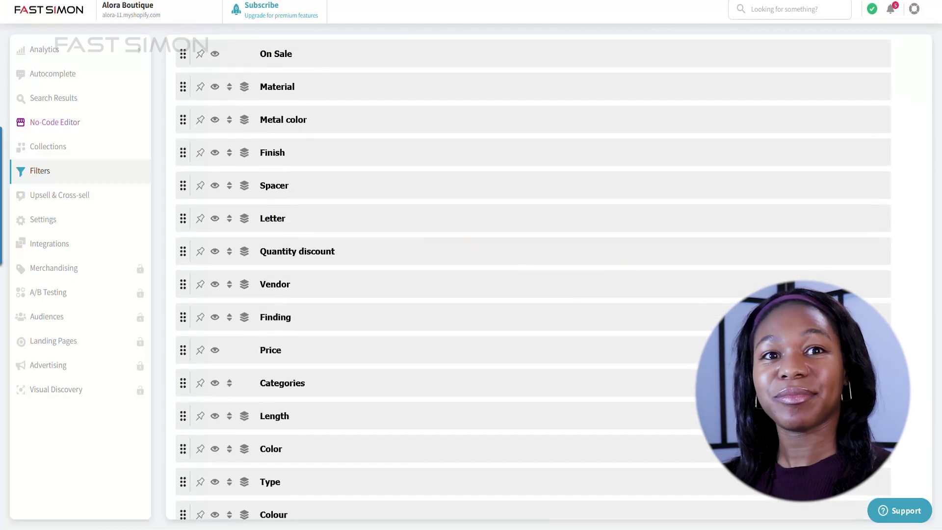